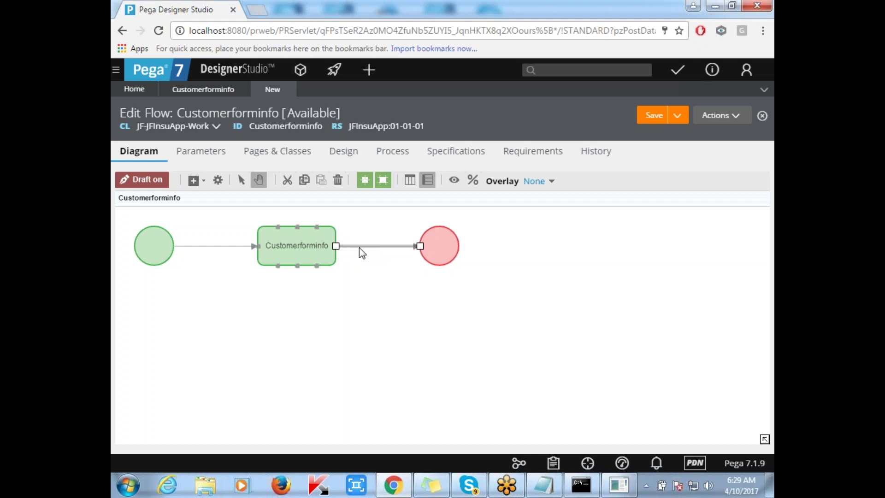
left_click(202, 245)
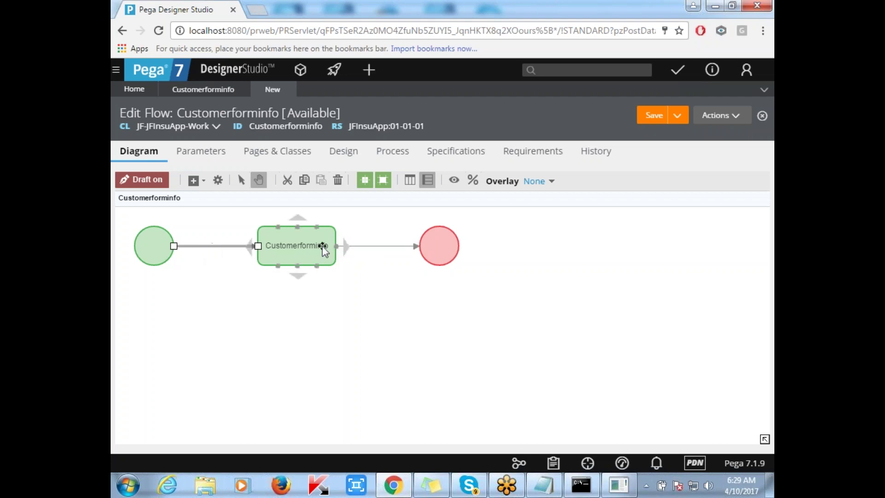
left_click(367, 245)
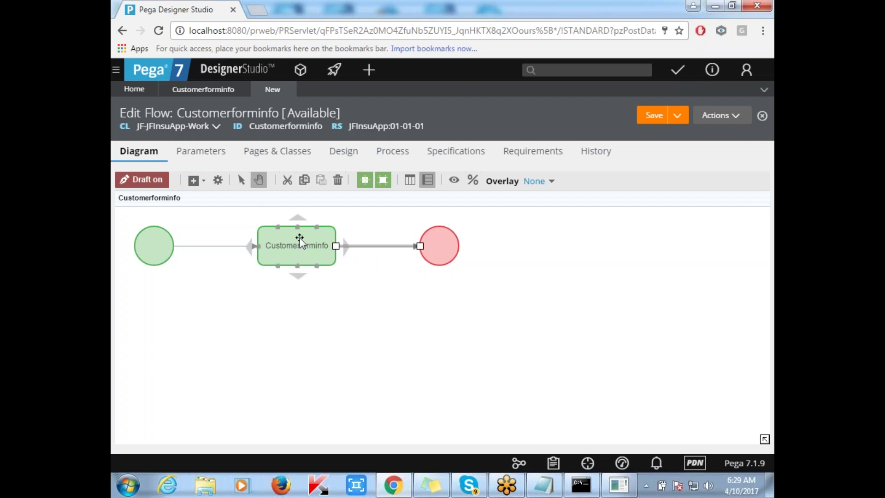
right_click(368, 245)
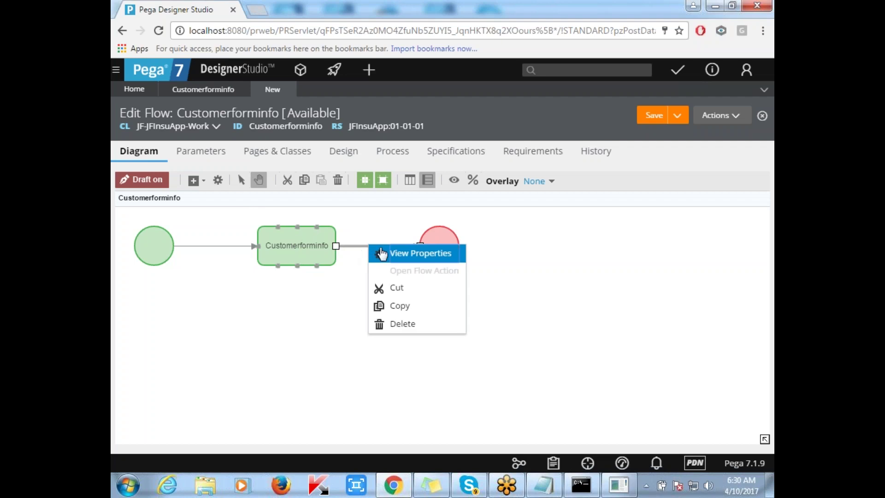
Set the connector from the Customerforminfo step to the end to use the Customerforminfo flow action.
left_click(412, 254)
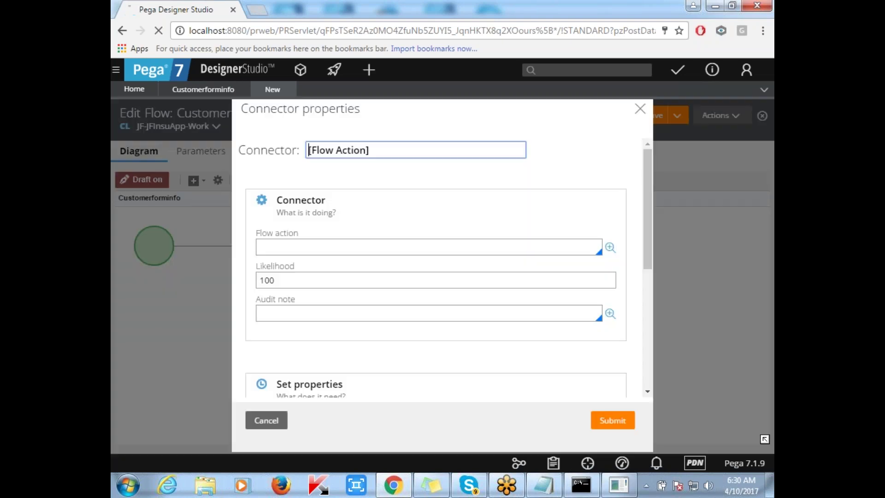
left_click(343, 248)
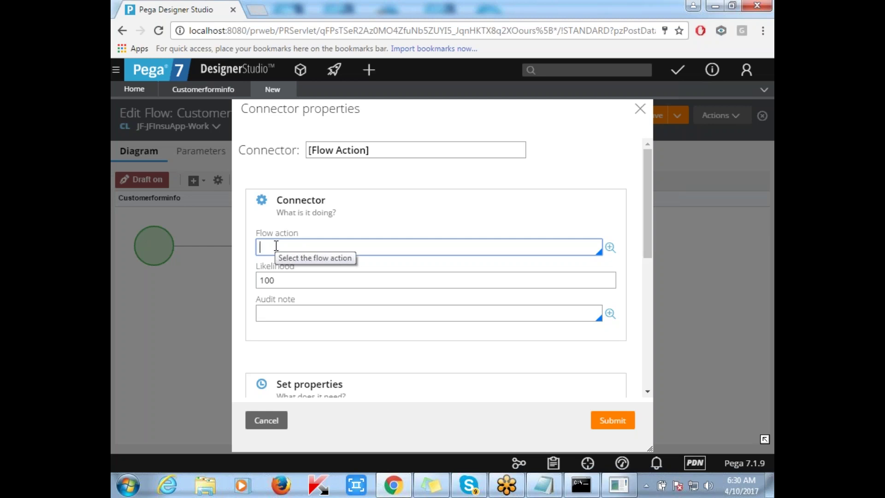
left_click(276, 245)
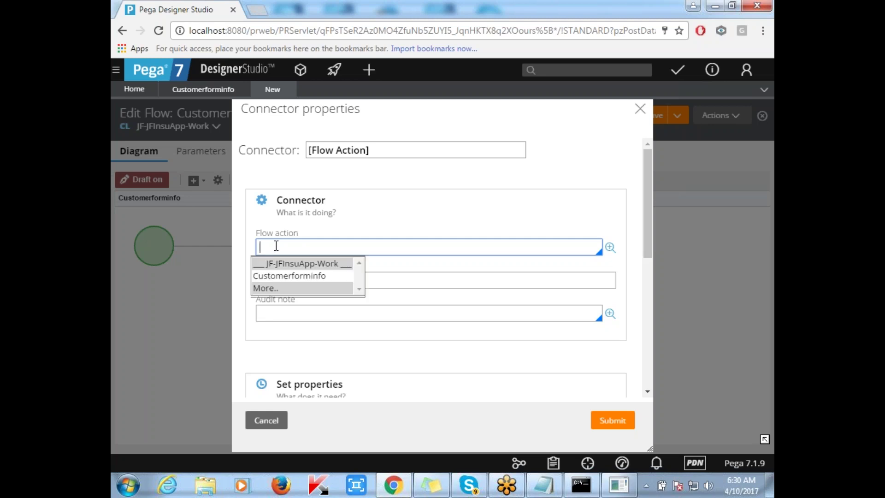
key("Down")
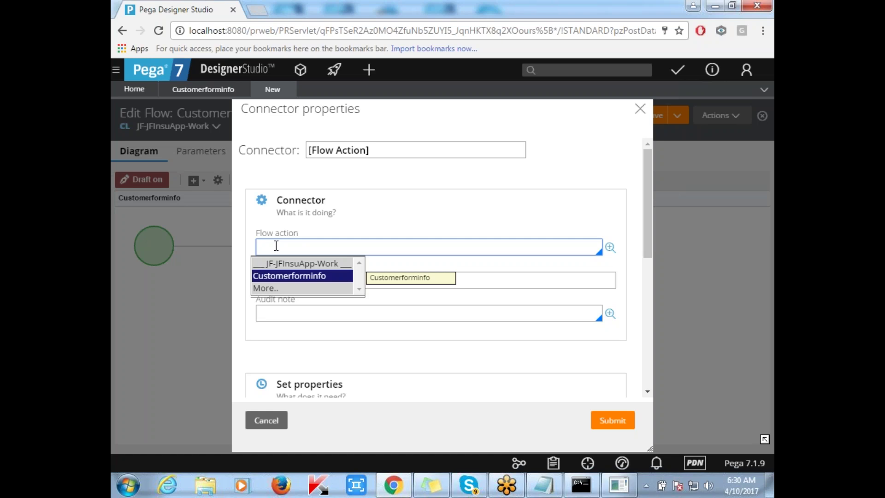
key("Return")
key("Tab")
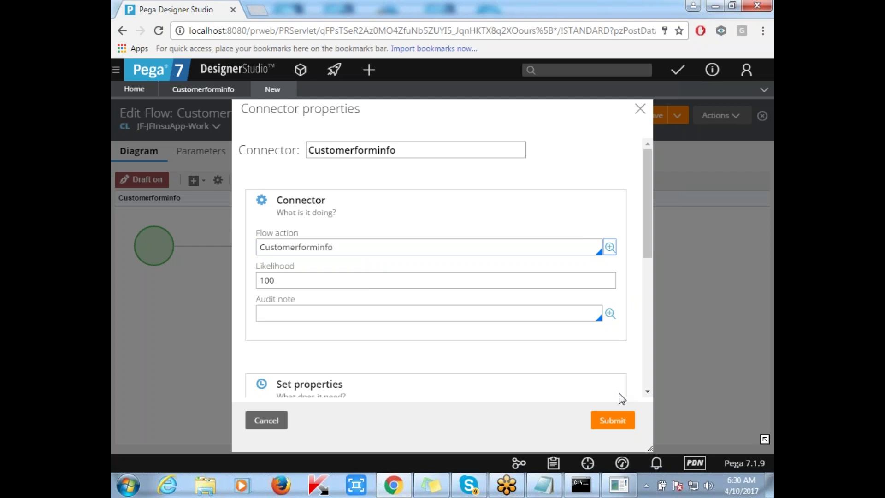
left_click(620, 423)
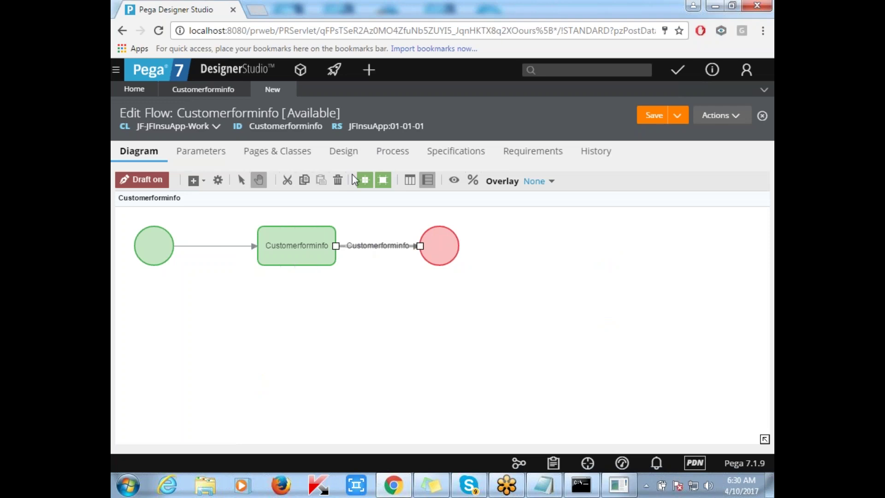
Add 'FLow' and 'Create a work object' lines below Process category in Notepad, then return to Pega.
left_click(545, 485)
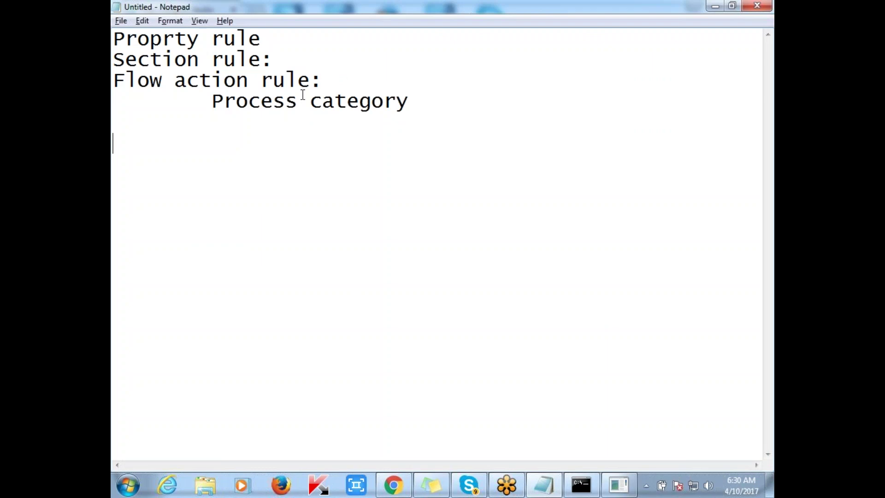
key("Return")
key("Return")
type("FLow")
key("Return")
type("Cr")
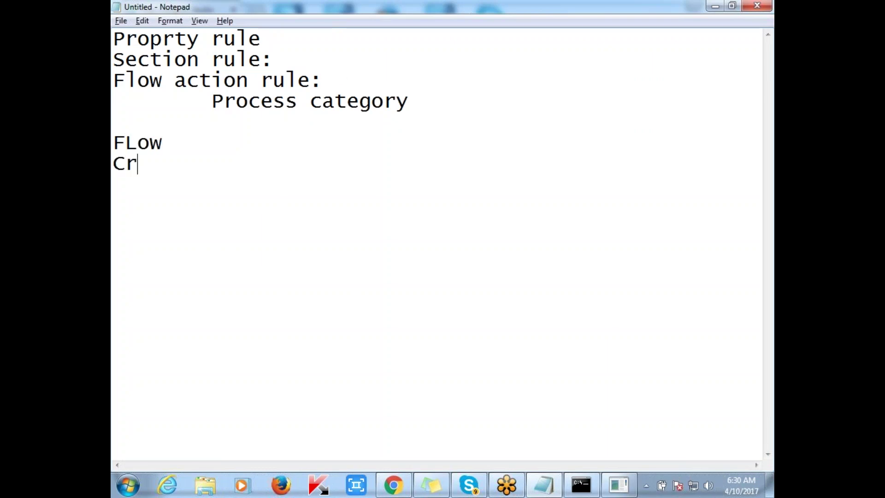
type("eate a w")
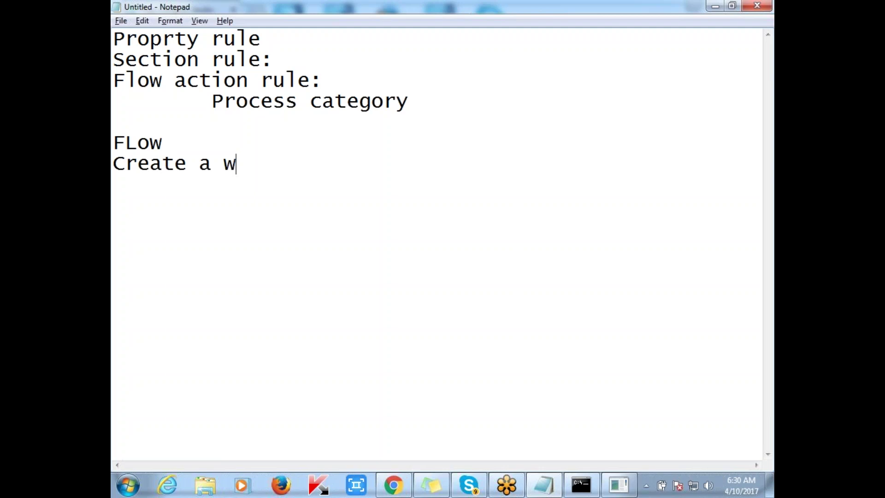
type("ork object")
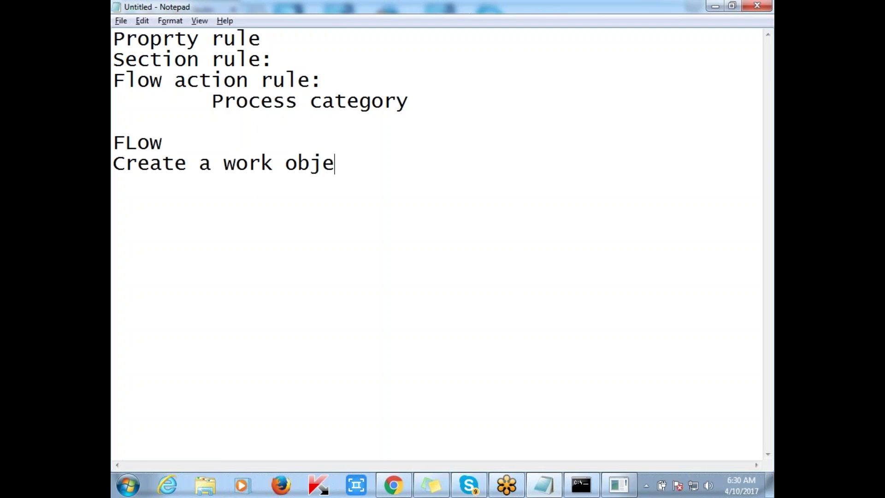
key("alt+Tab")
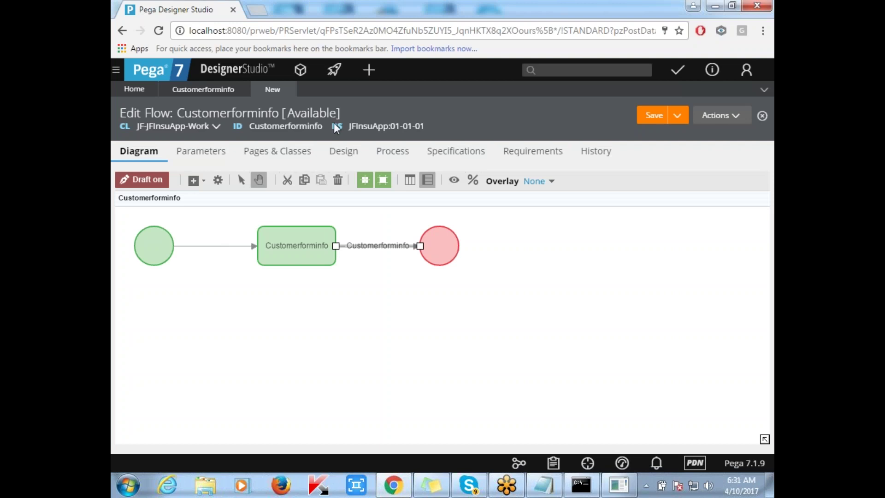
Check Creates a new work object on the flow's Process tab and save the Customerforminfo flow.
left_click(397, 158)
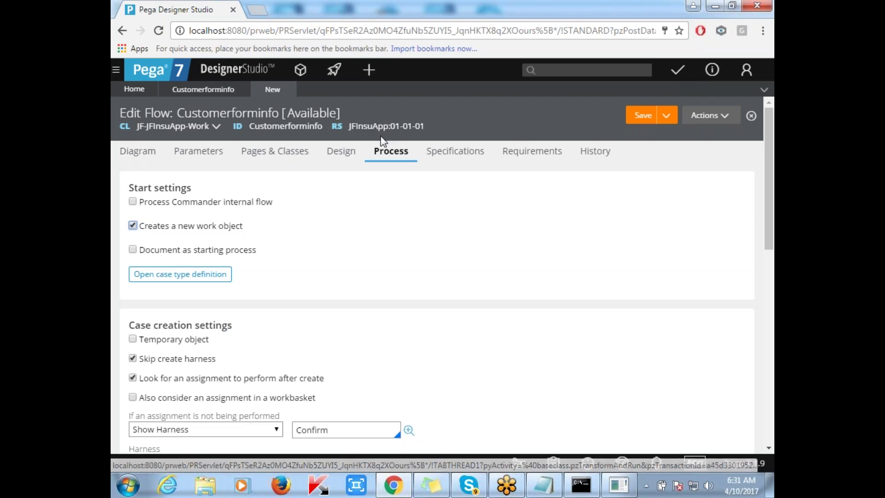
left_click(642, 119)
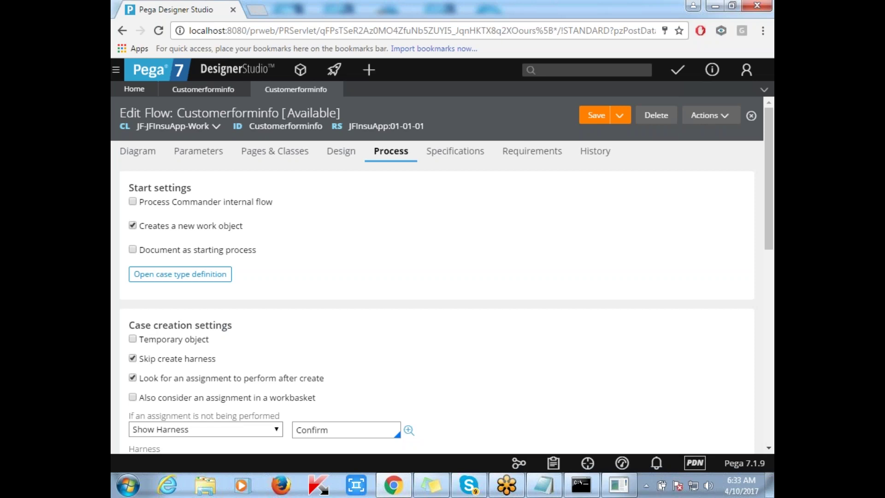
Return to the Customerforminfo diagram and inspect the Customerforminfo assignment shape.
left_click(145, 161)
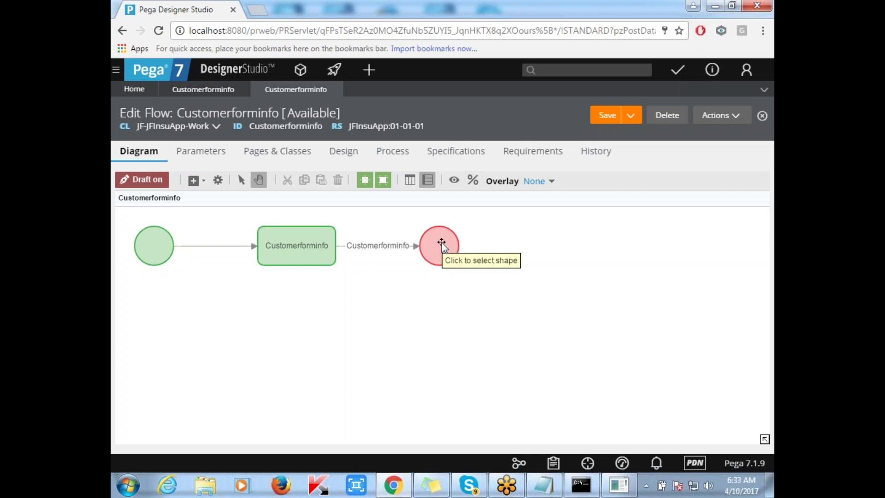
left_click(267, 251)
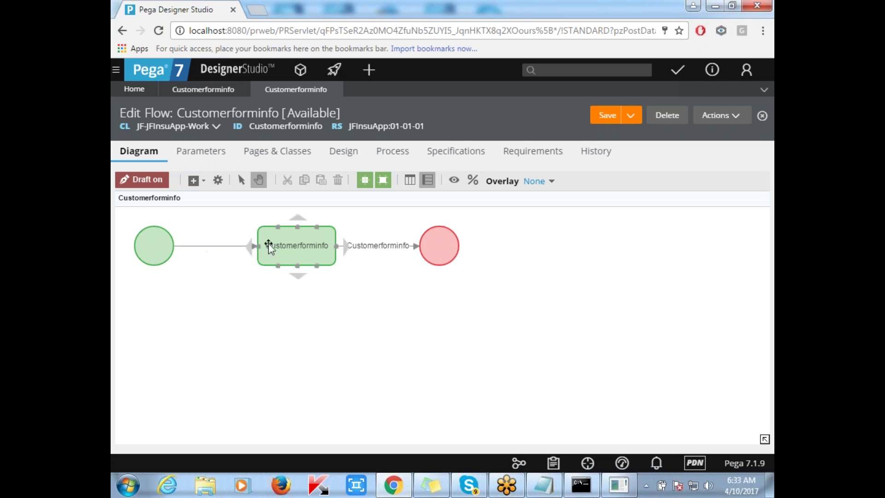
left_click(375, 246)
Add a 'Case ID/Work ID/pyID' line below 'Create a work object' in Notepad, then return to Pega.
left_click(546, 484)
key("Return")
key("Return")
type("Case ID")
key("Return")
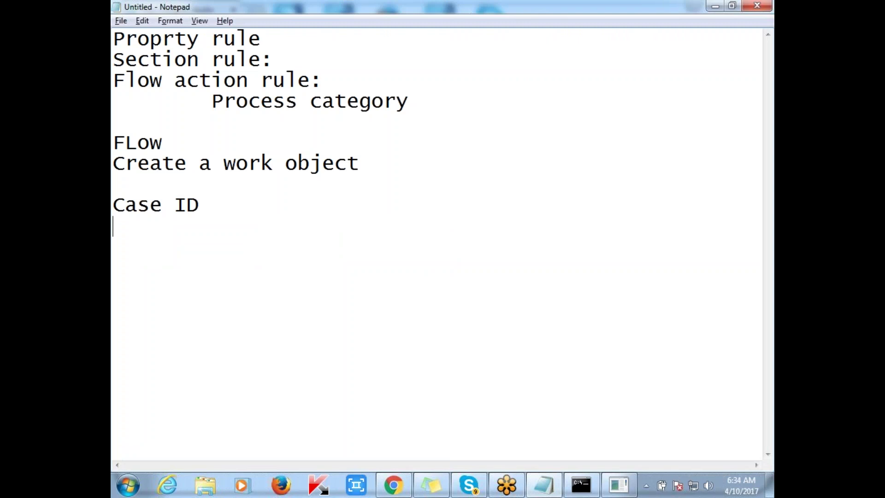
key("BackSpace")
type("/Work ID/pyID")
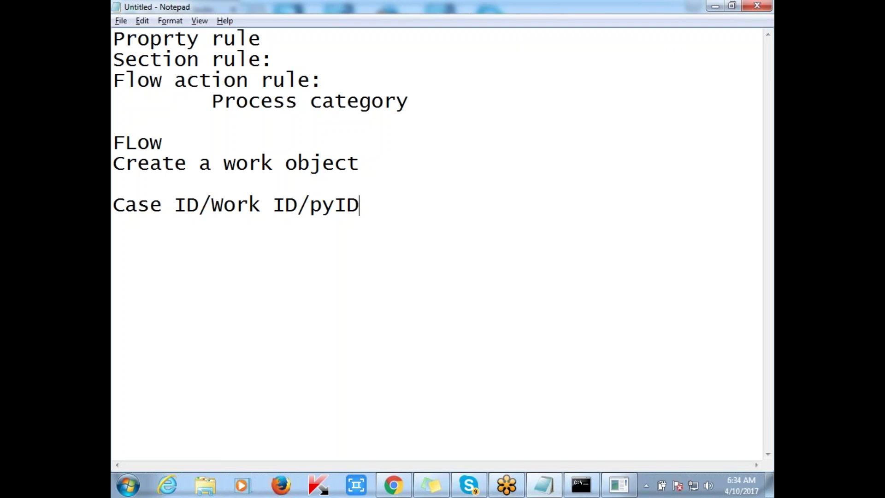
key("alt+Tab")
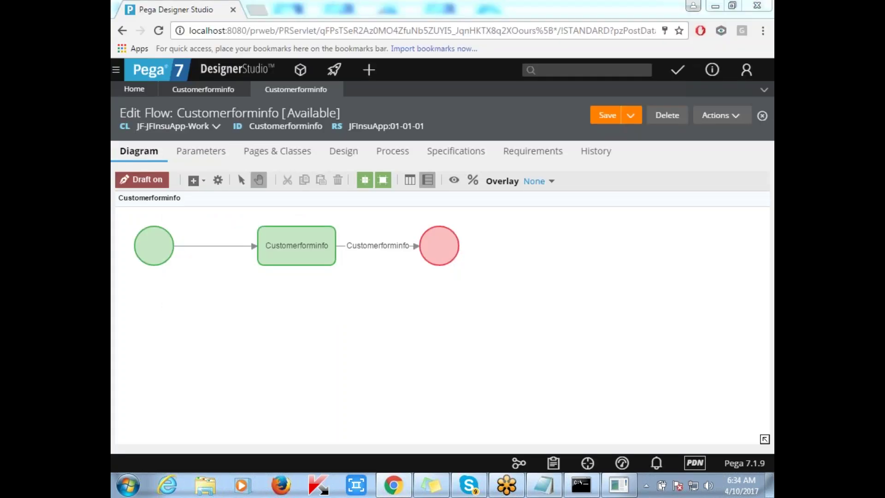
Switch from Pega Designer Studio to the Notepad notes.
key("alt+Tab")
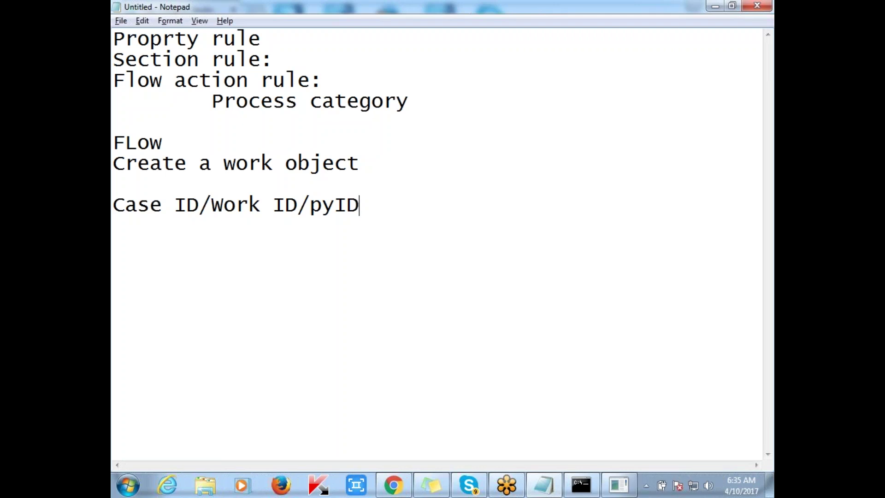
Highlight Work ID and pyID in the Notepad note, then return to the Pega flow diagram.
key("alt+Tab")
key("alt+Tab")
left_click_drag(211, 204, 296, 205)
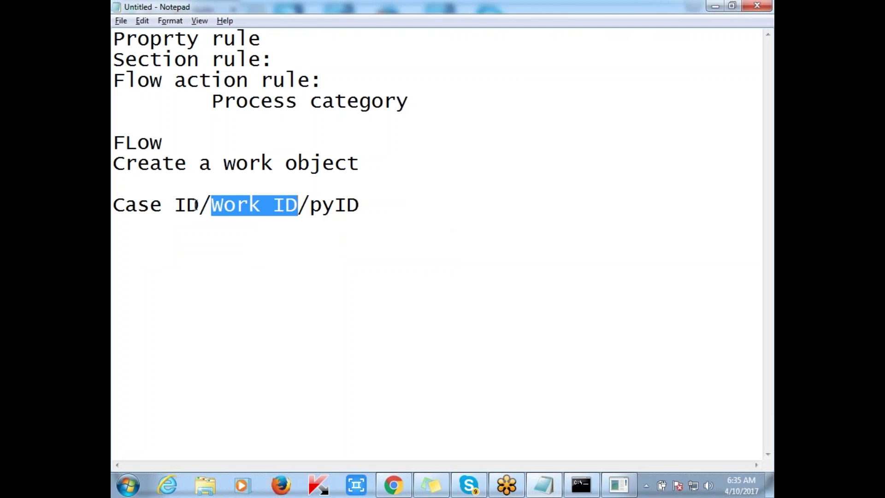
left_click_drag(375, 205, 311, 206)
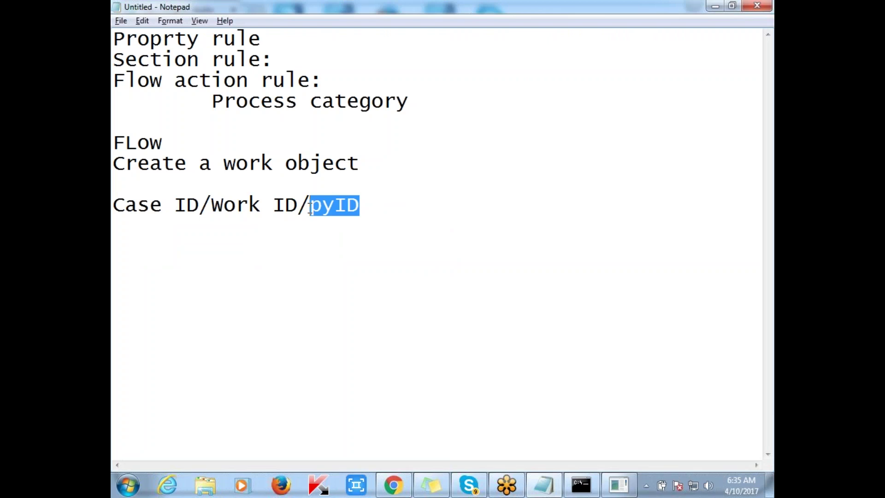
key("alt+Tab")
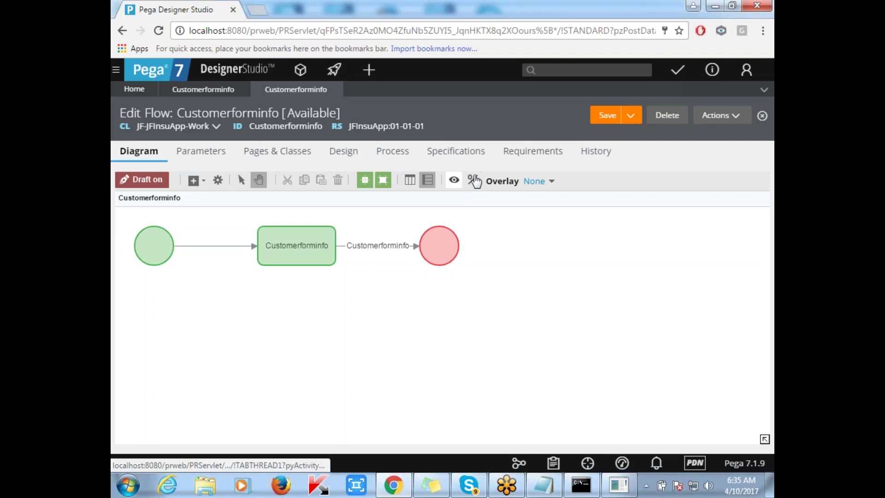
Run the Customerforminfo flow, delete the Customer participant, and create the new JFInsuApp case.
left_click(721, 119)
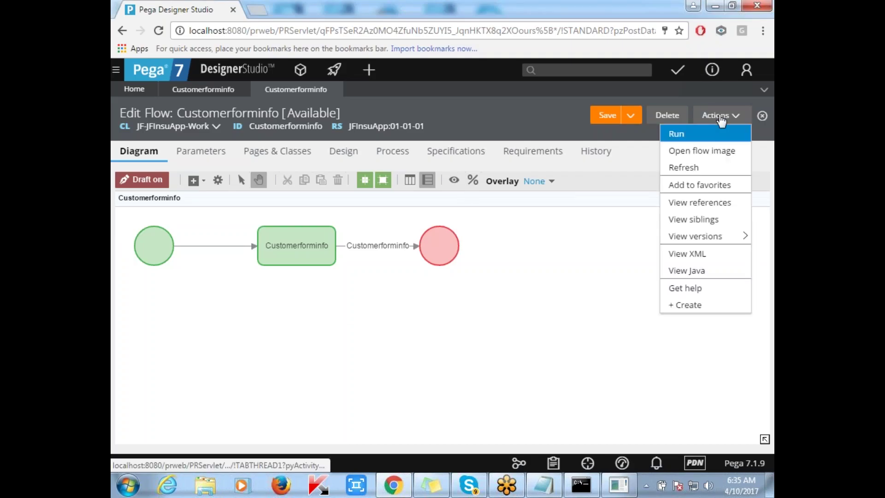
left_click(715, 134)
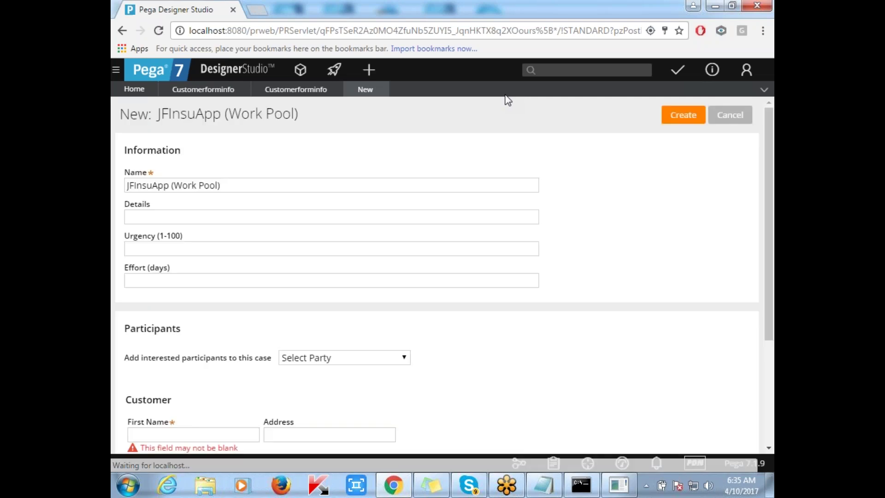
scroll(350, 272, "down", 4)
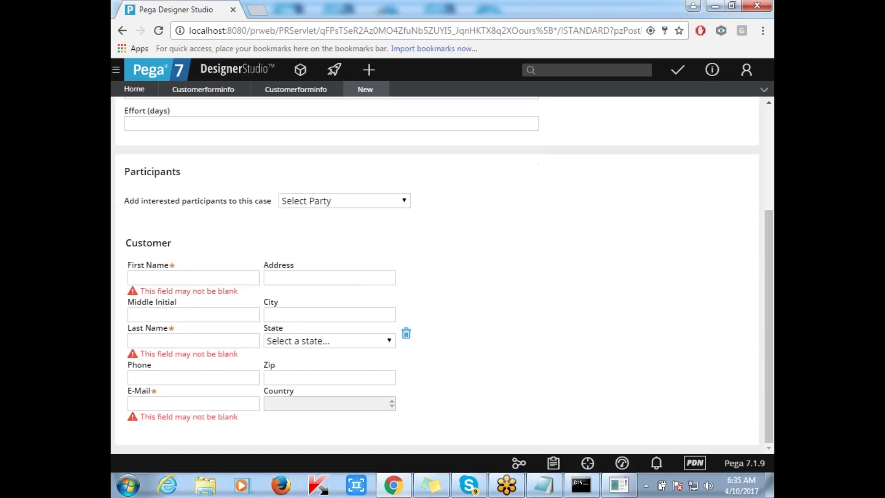
left_click(406, 335)
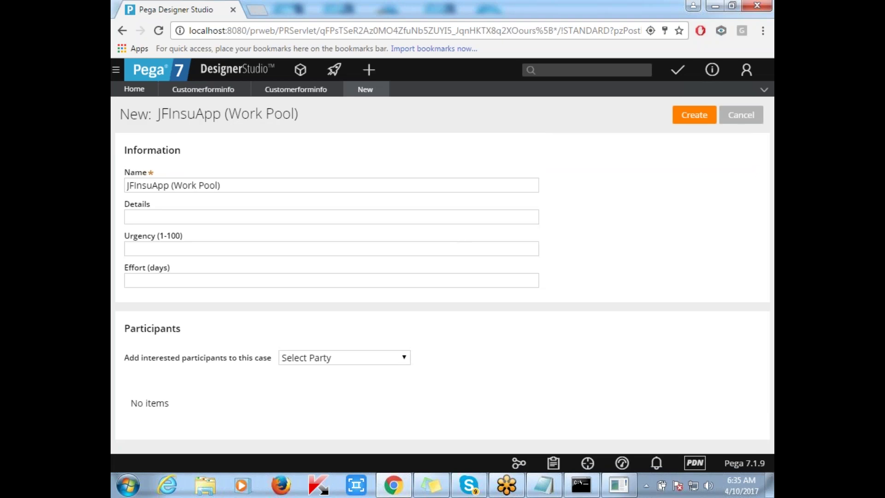
left_click(683, 116)
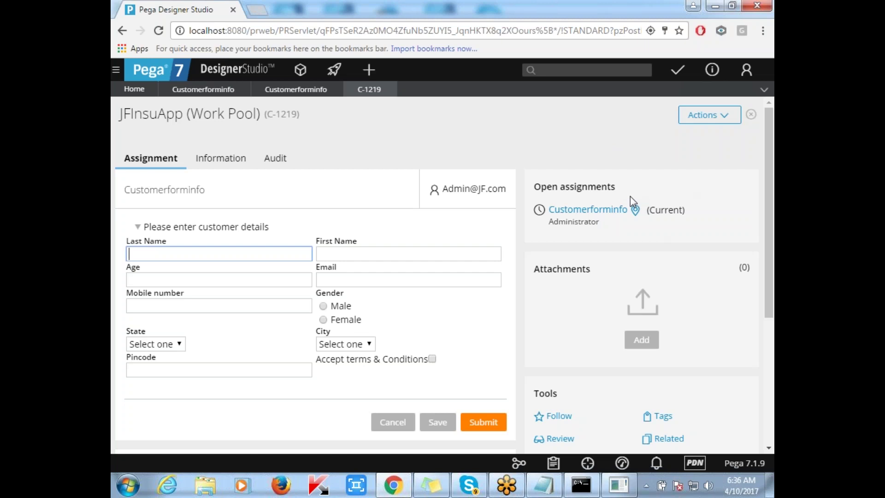
Review new case C-1219's blank customer form and select C-1219 in the case header.
scroll(641, 273, "down", 5)
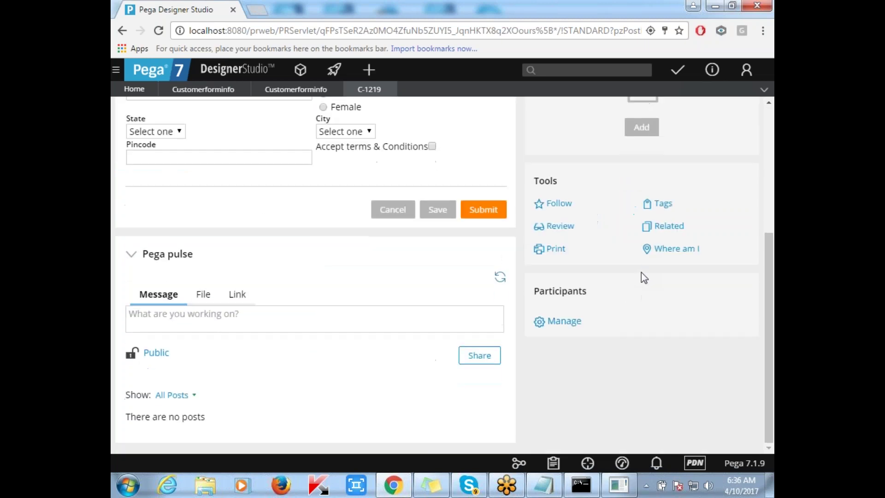
scroll(642, 273, "up", 5)
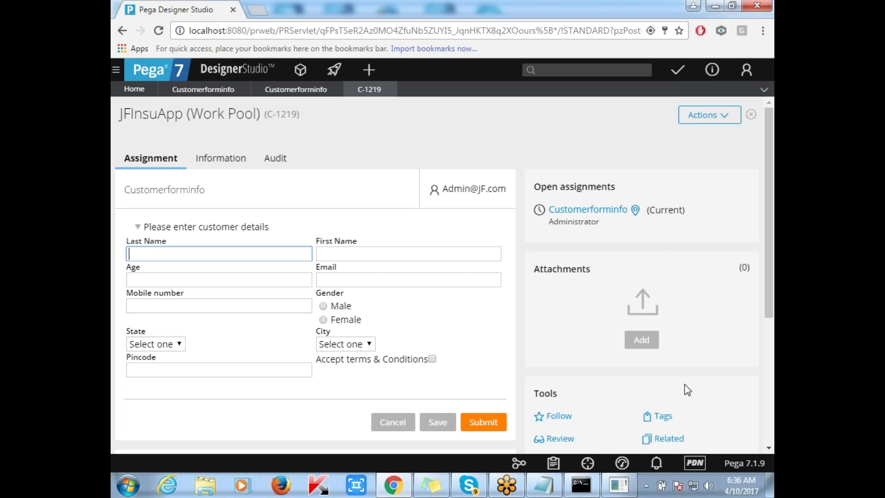
scroll(684, 384, "down", 5)
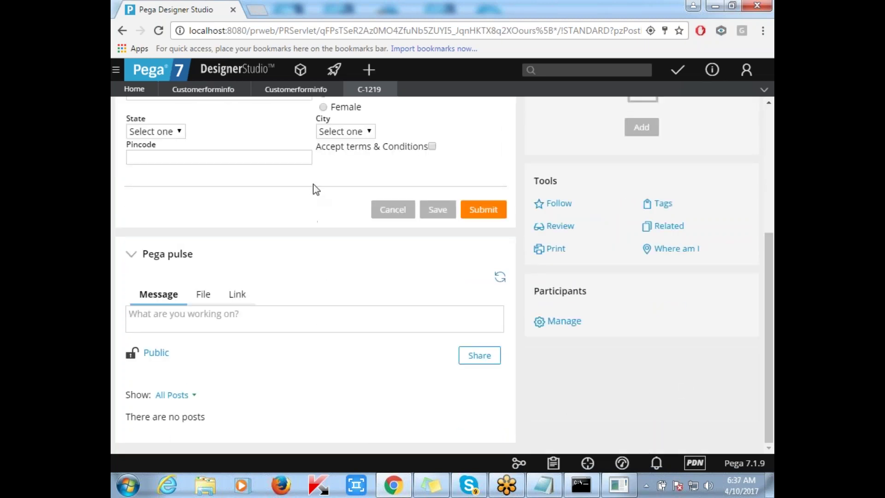
scroll(360, 189, "up", 5)
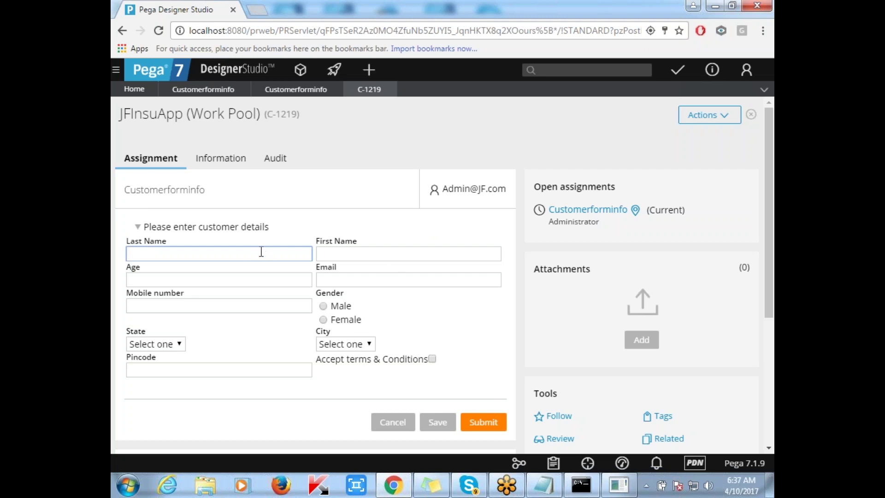
left_click_drag(267, 114, 298, 114)
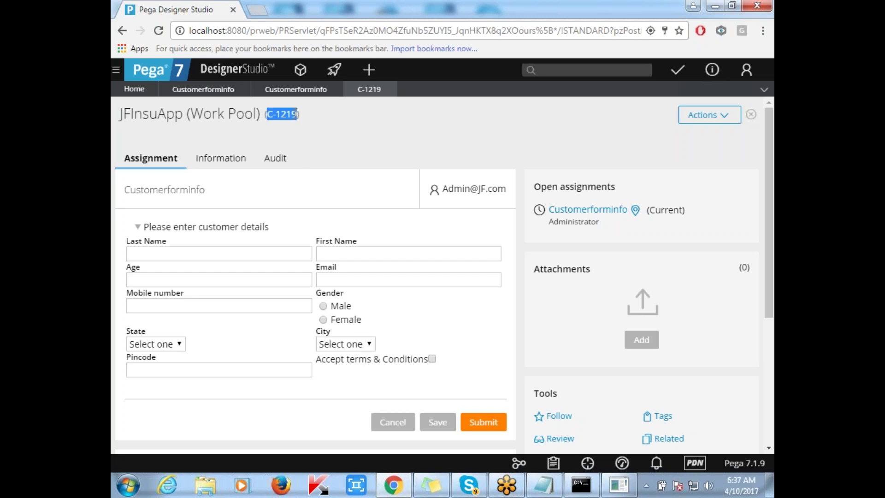
Paste case ID C-1219 on a new line below Case ID/Work ID/pyID in Notepad.
left_click_drag(267, 114, 297, 114)
key("ctrl+c")
left_click(543, 484)
left_click(387, 206)
key("Return")
key("Return")
key("ctrl+v")
Highlight the C- prefix, 1219, pyID and Case ID to relate C-1219 to the heading.
left_click_drag(115, 206, 198, 204)
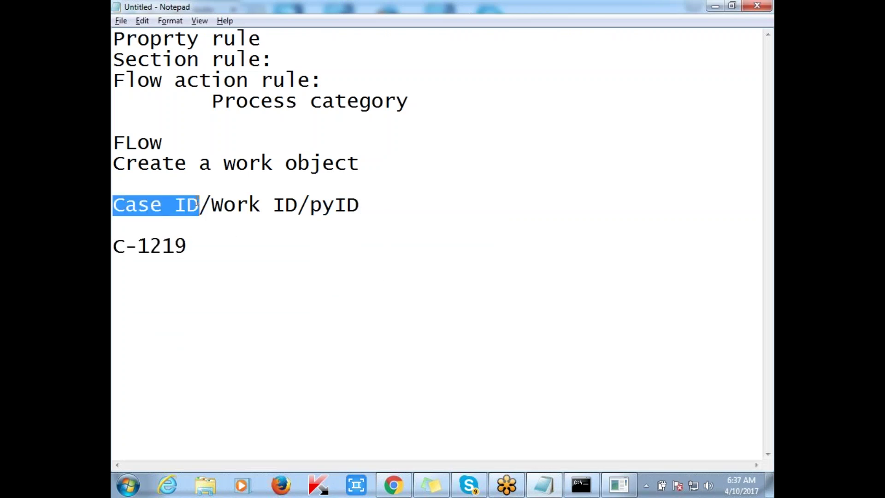
left_click(137, 246)
left_click_drag(137, 245, 118, 247)
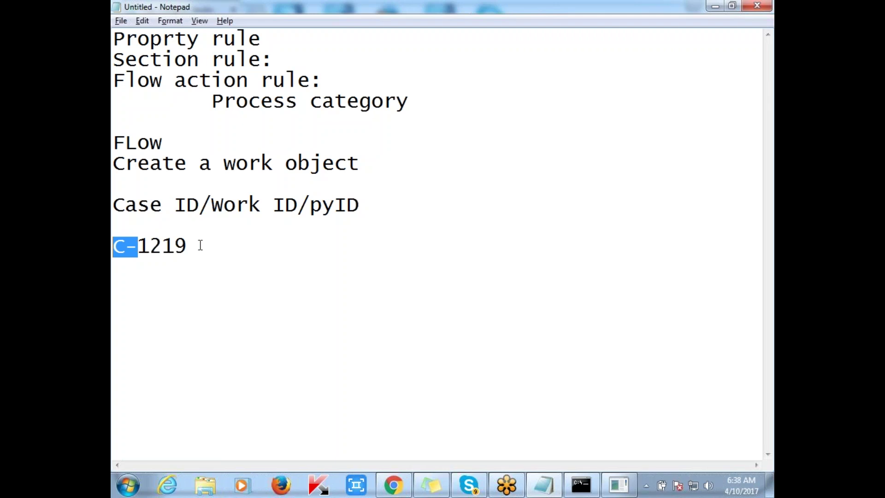
left_click_drag(193, 245, 142, 247)
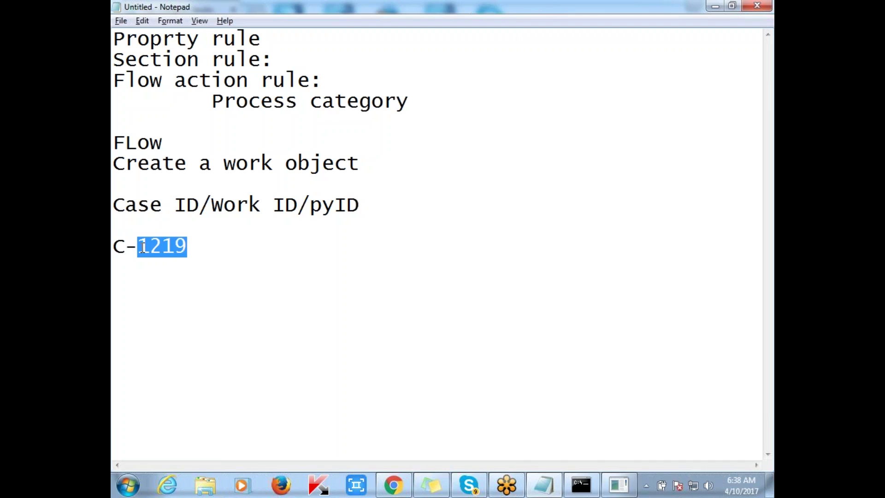
left_click(200, 247)
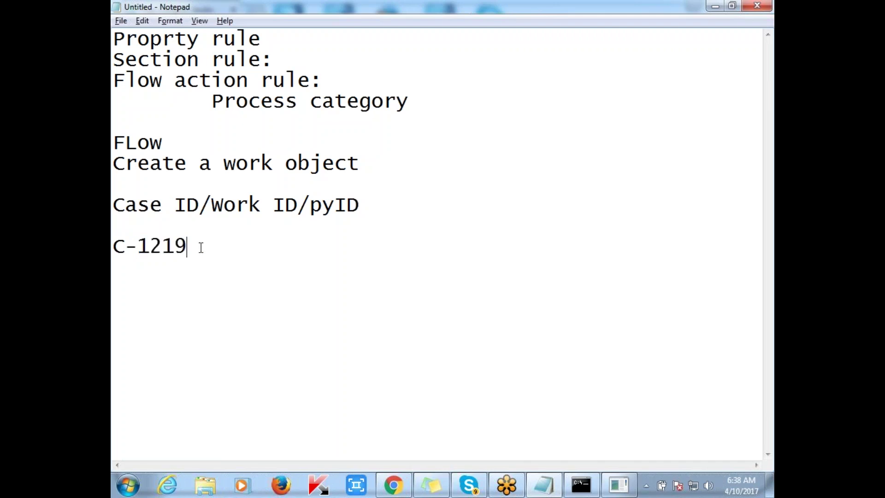
left_click_drag(199, 247, 113, 245)
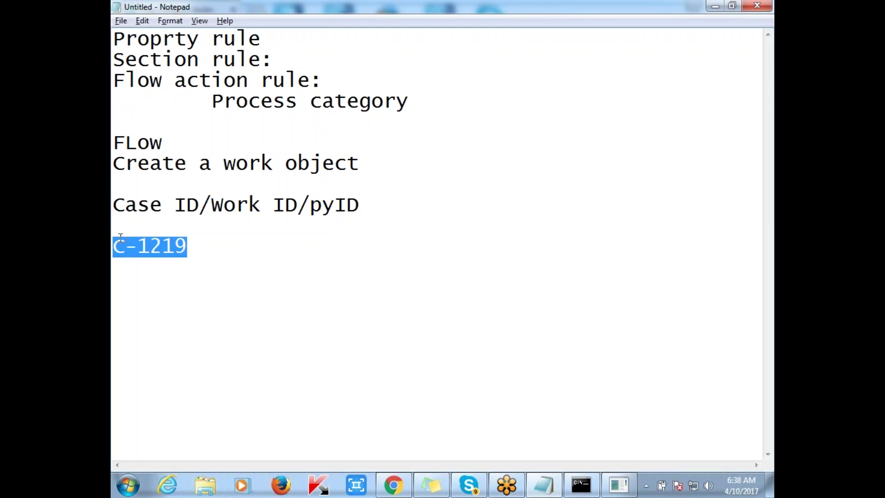
left_click_drag(364, 204, 314, 207)
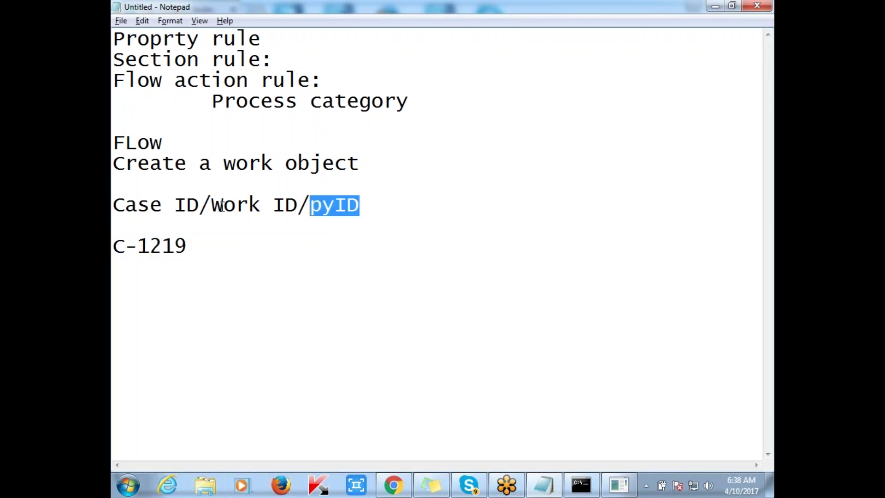
left_click_drag(201, 206, 116, 208)
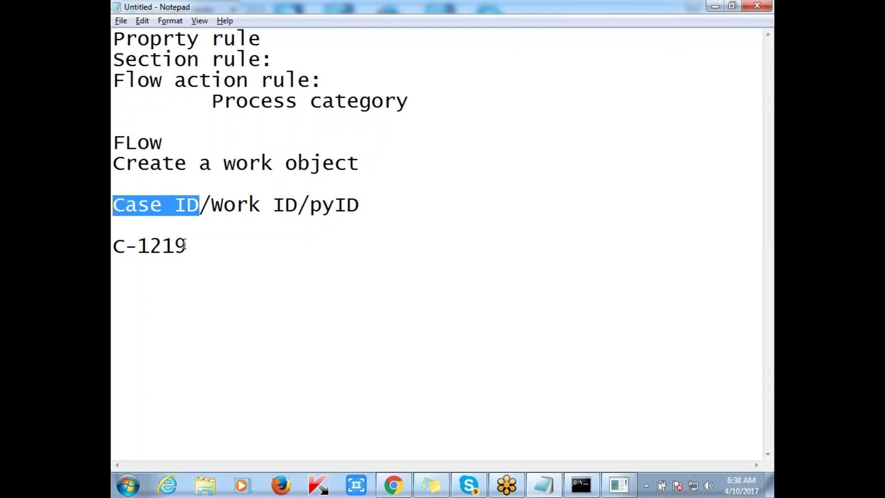
left_click(186, 246)
Type the work ID ICICICLOAN000001 on a new Notepad line beneath C-1219.
key("Return")
key("Return")
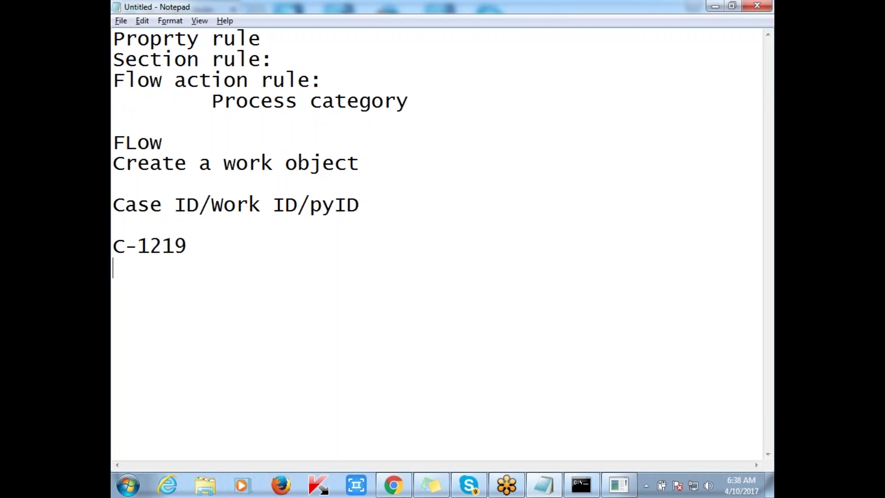
type("W-")
key("BackSpace")
key("BackSpace")
type("ICICIC")
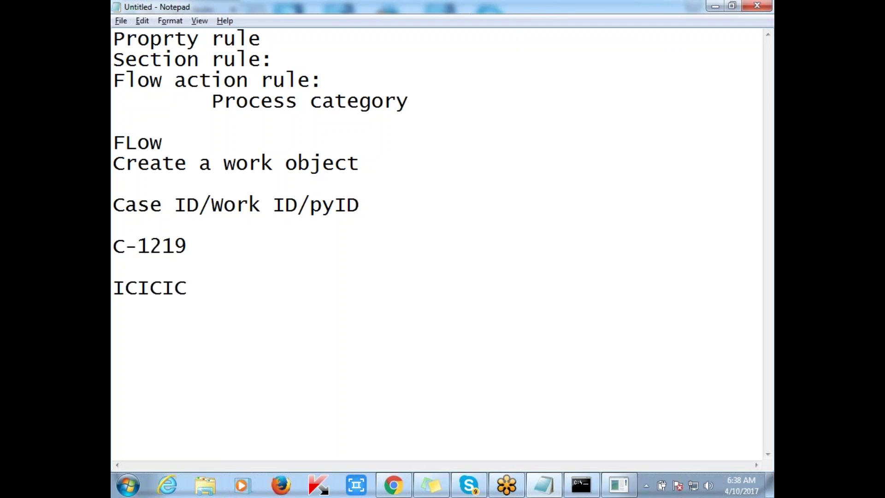
type("LOAN")
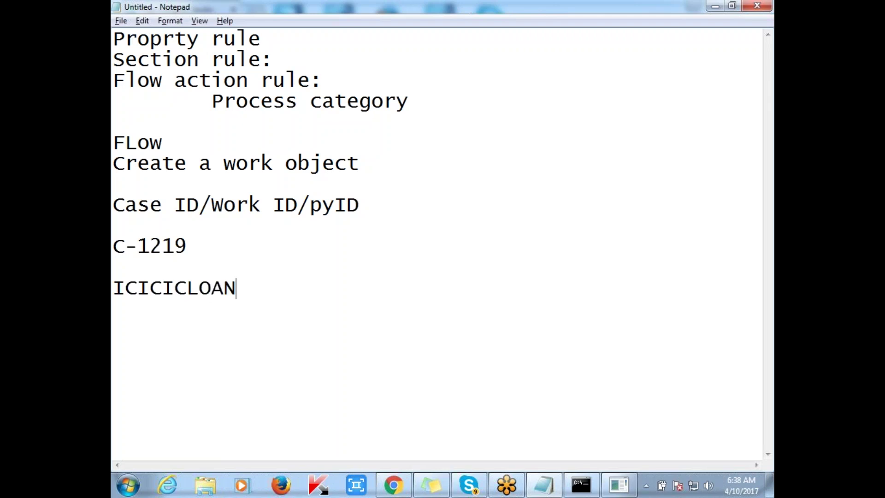
type("000001")
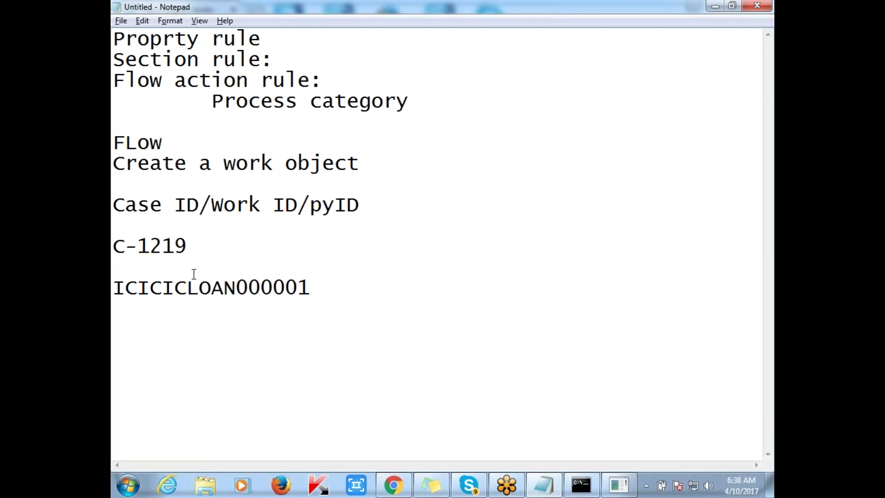
left_click_drag(237, 287, 119, 289)
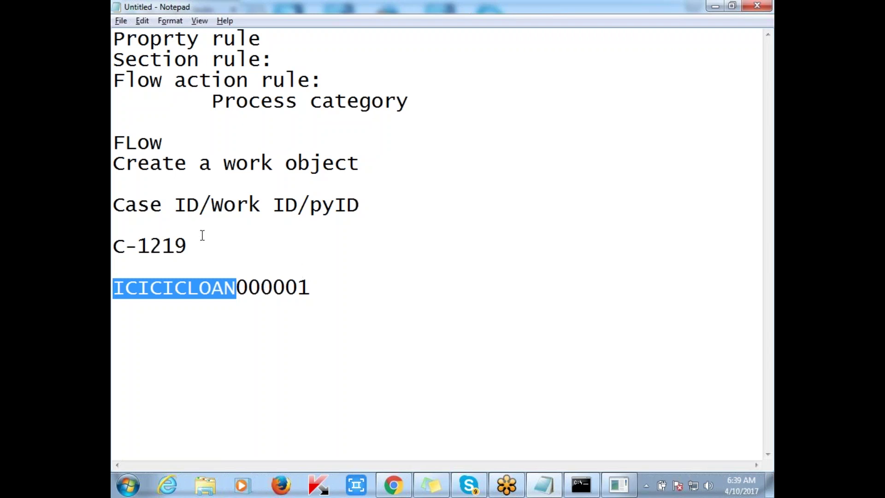
left_click(326, 284)
On case C-1219, enter the customer's last and first name, age 32, e-mail and mobile number.
key("Return")
key("alt+Tab")
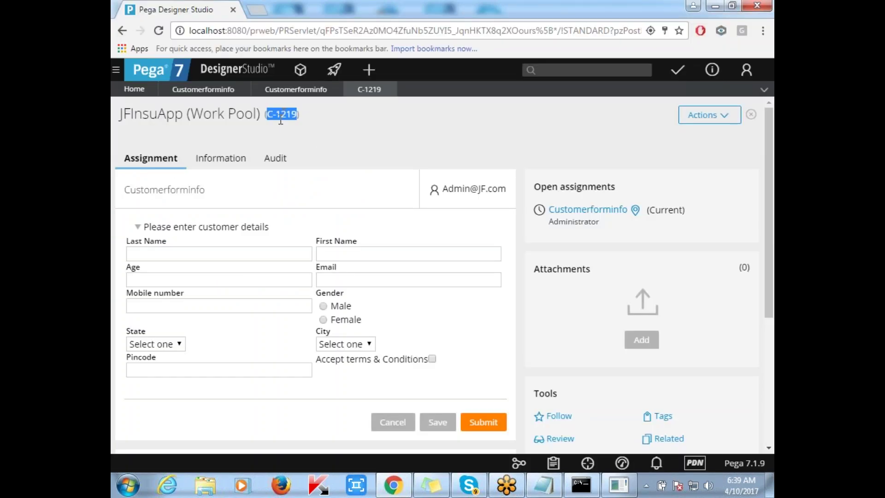
left_click(220, 255)
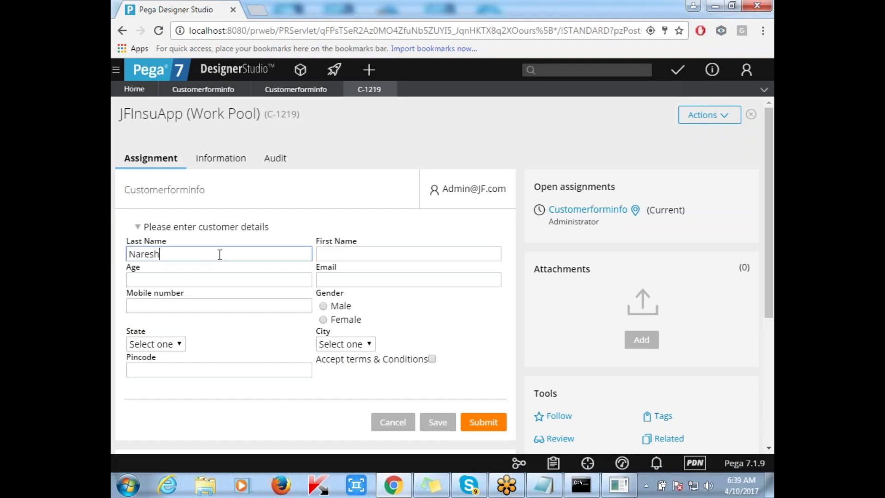
key("Tab")
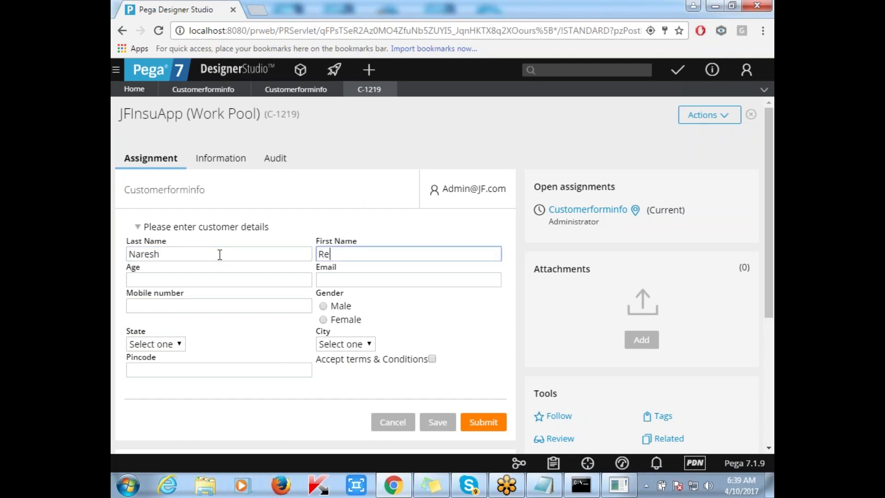
key("Tab")
type("32")
key("Tab")
type("9797")
Keep gender Male, choose state TS and city Hyd, enter the pincode, accept terms, and submit.
key("Tab")
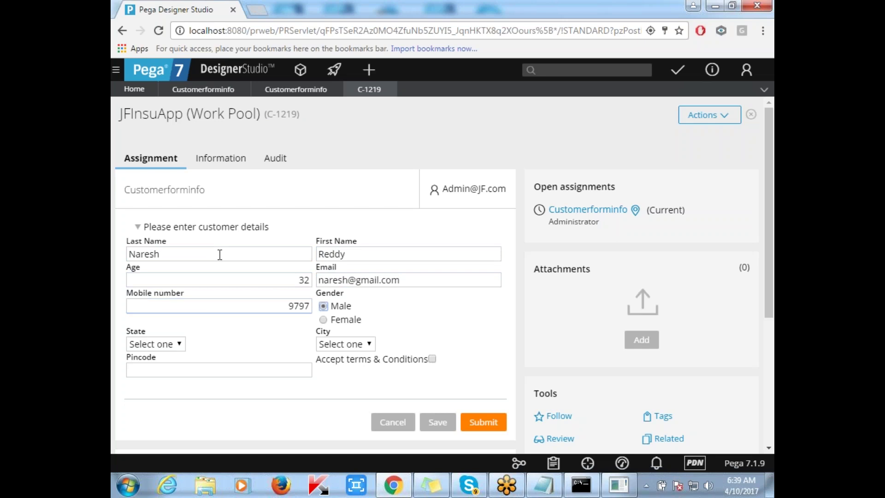
key("Tab")
key("alt+Down")
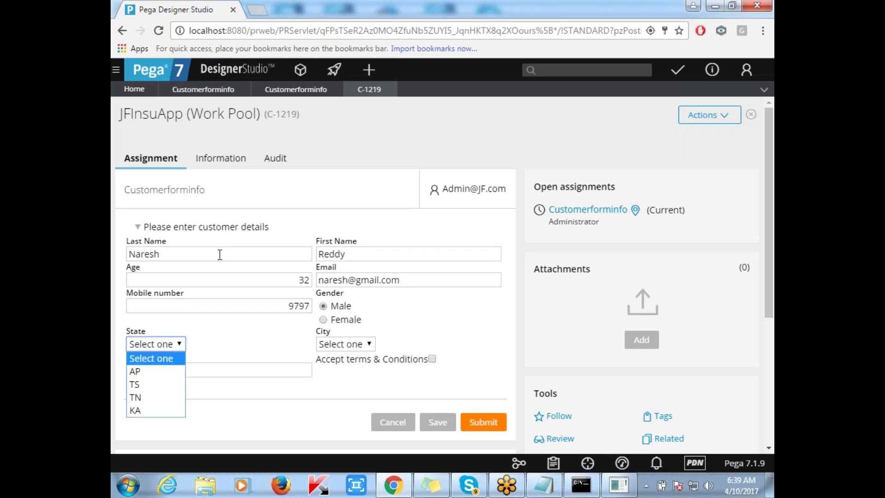
key("Down")
key("Down")
key("Return")
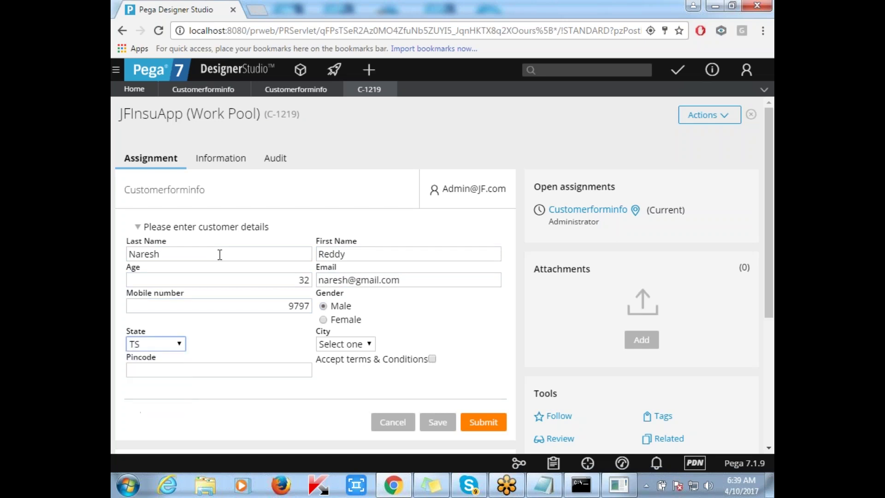
left_click(220, 255)
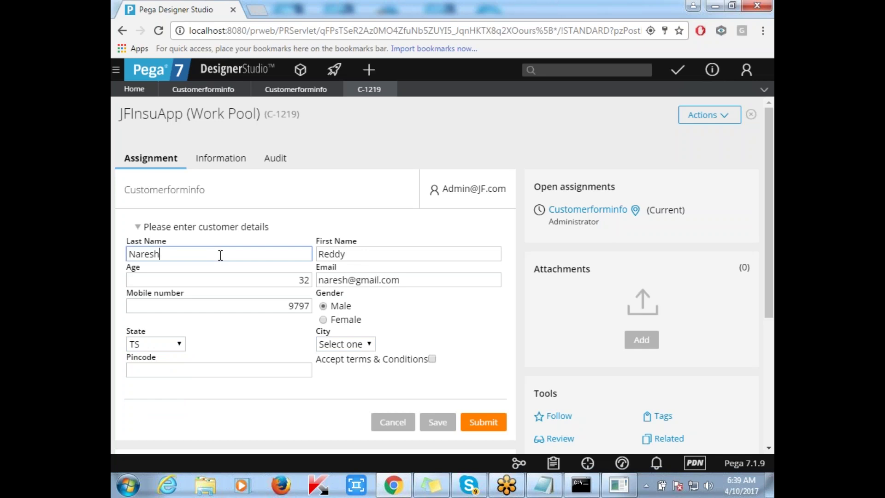
left_click(356, 344)
left_click(350, 373)
key("Tab")
type("9879879")
key("Tab")
key("space")
left_click(482, 422)
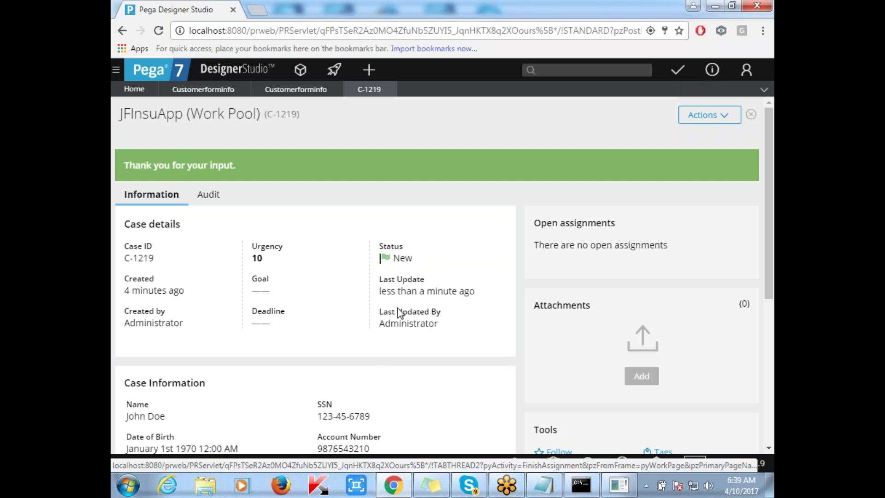
Review the C-1219 'Thank you for your input' confirmation, then close the case.
scroll(397, 308, "down", 1)
scroll(257, 204, "up", 1)
scroll(451, 235, "down", 7)
scroll(469, 205, "up", 4)
scroll(469, 205, "up", 3)
left_click(390, 90)
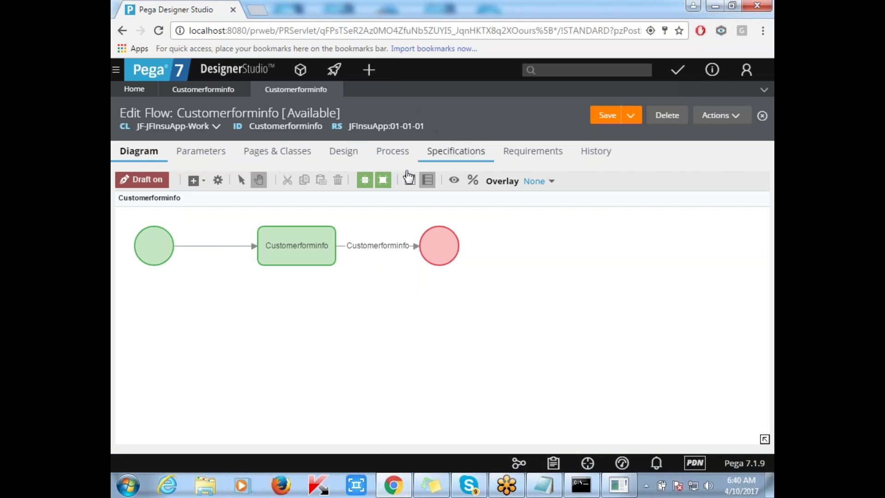
Zoom and pan the Customerforminfo flow diagram and select the connector to the end shape.
scroll(363, 296, "down", 2)
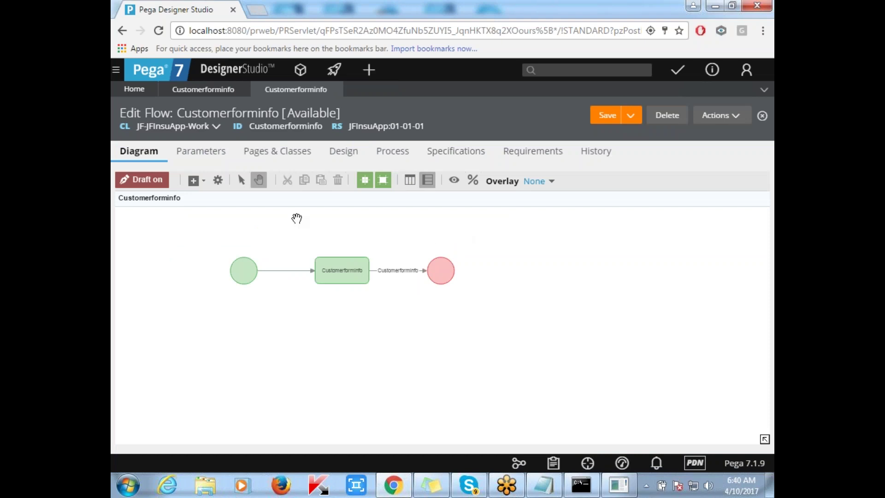
scroll(290, 251, "up", 2)
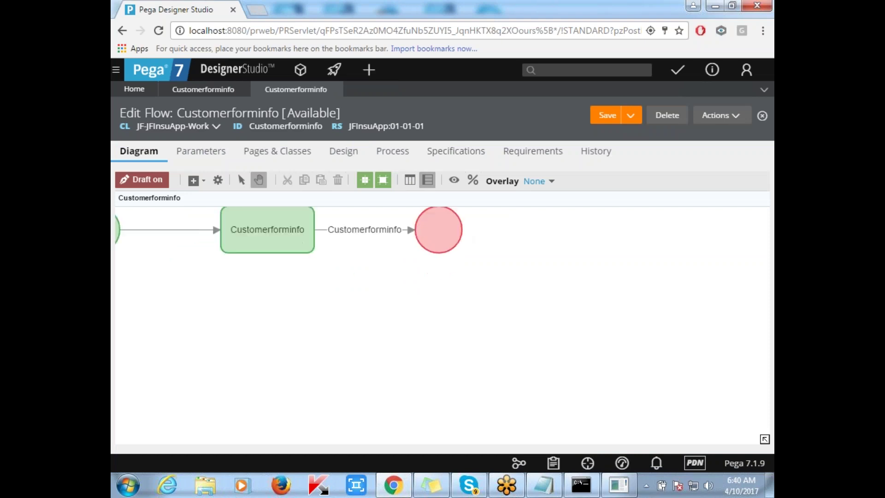
left_click_drag(262, 290, 353, 300)
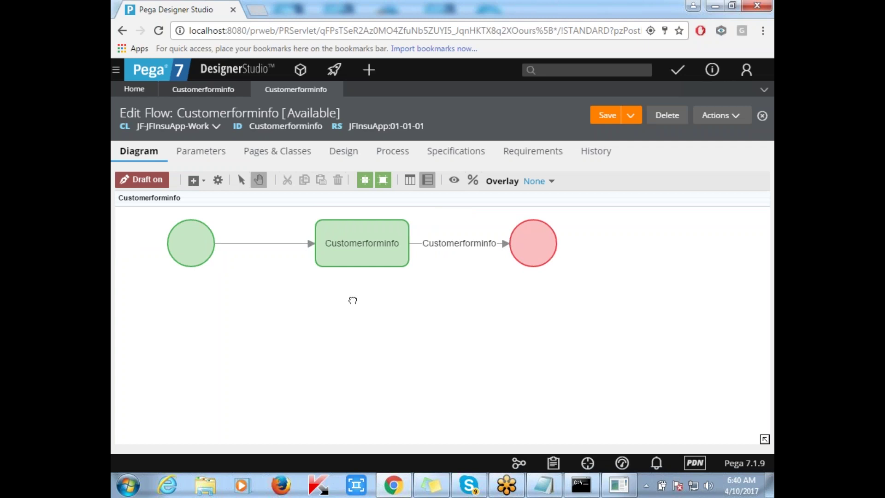
scroll(352, 300, "down", 2)
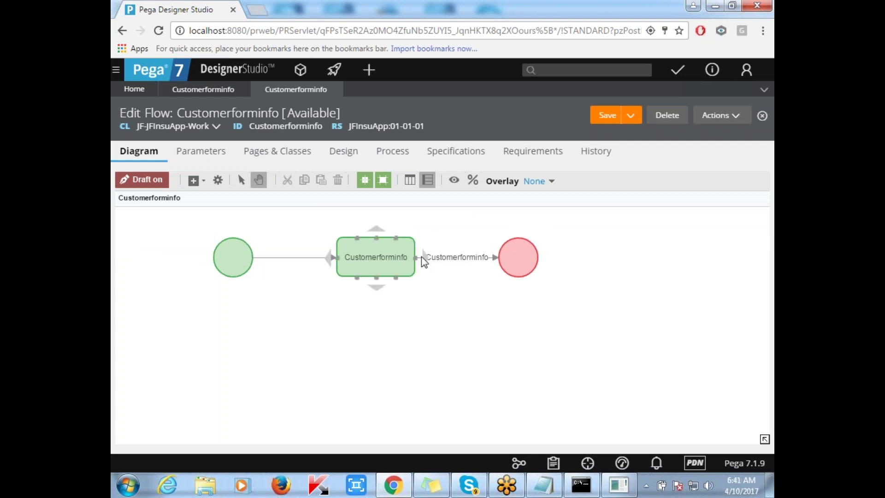
left_click(446, 259)
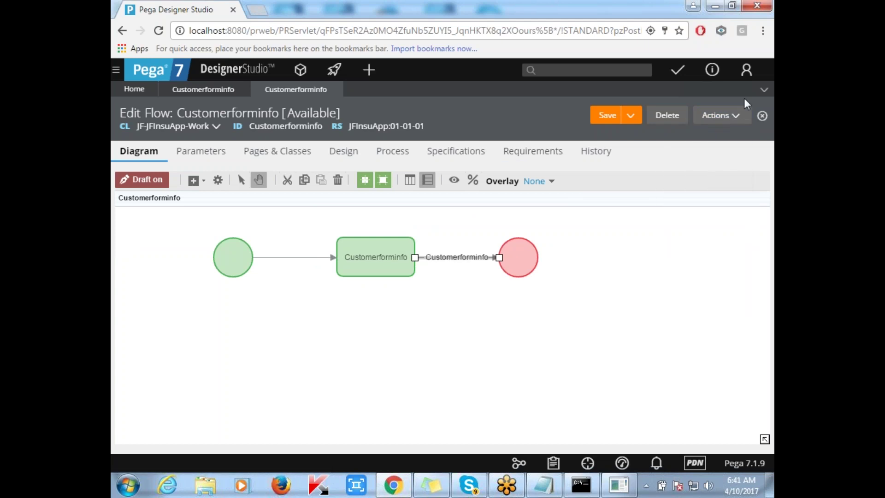
Run the Customerforminfo flow, delete the empty Customer participant row, and create case C-1220.
left_click(720, 120)
left_click(689, 134)
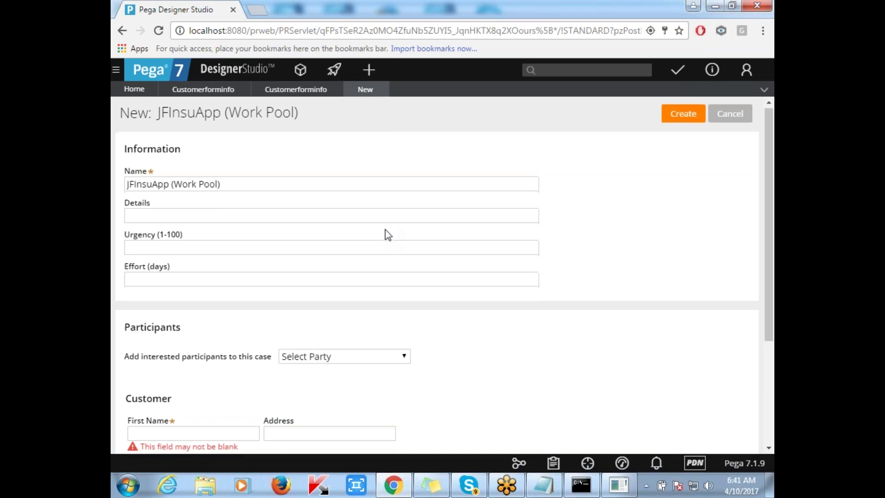
scroll(387, 235, "down", 3)
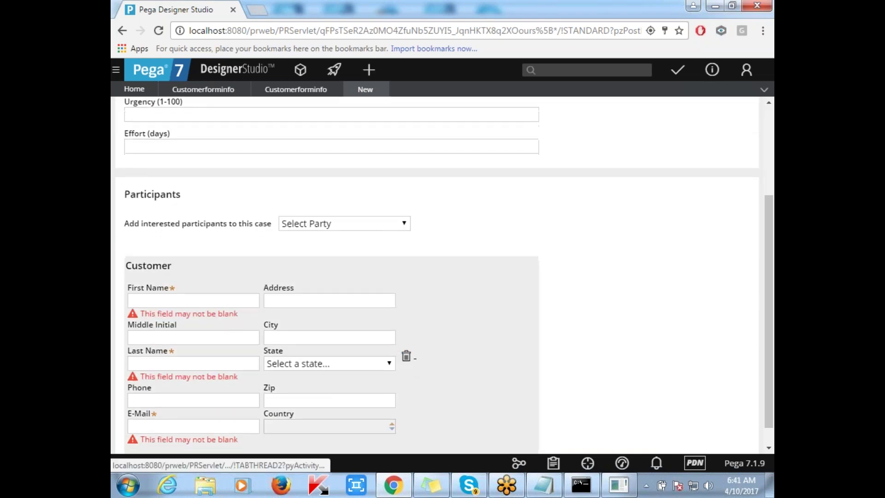
left_click(406, 363)
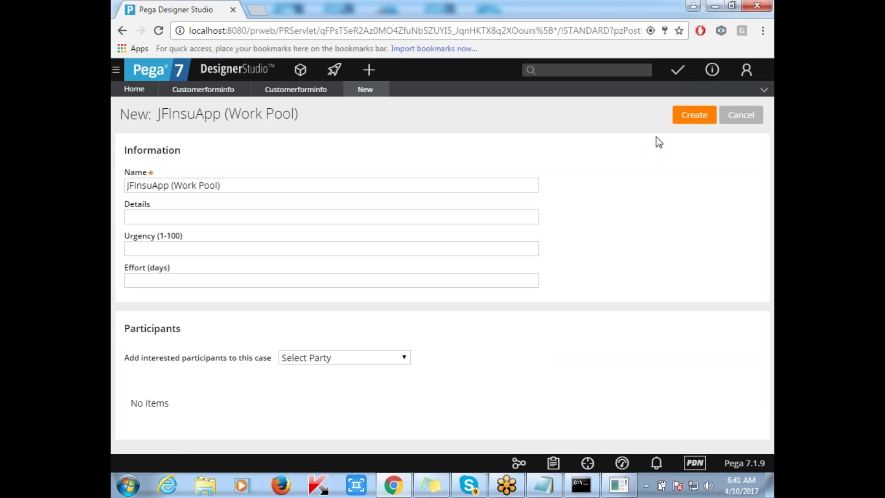
left_click(694, 115)
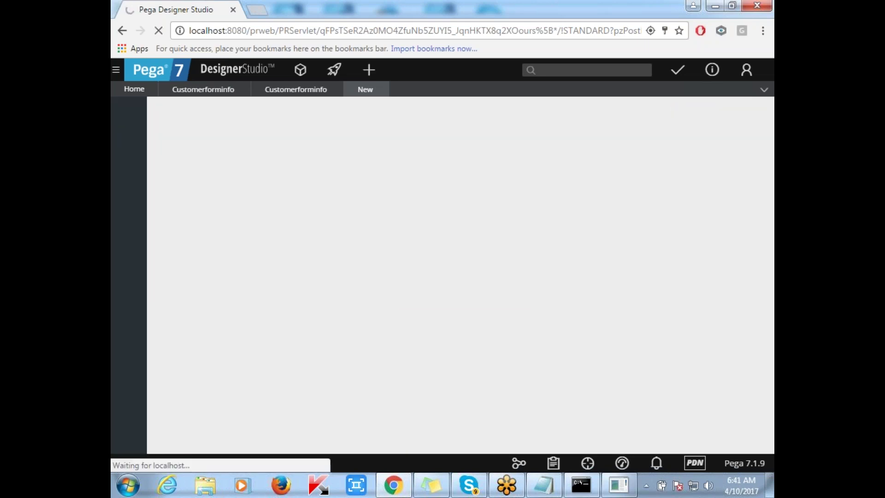
scroll(450, 180, "down", 4)
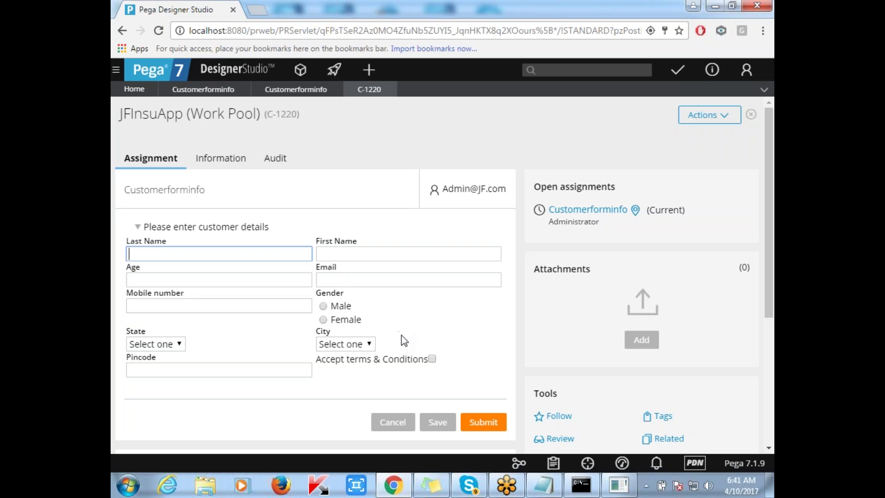
Replace the C-1219 and ICICICLOAN000001 Notepad lines with a 'Clipboard:' heading, then return to Pega.
left_click(540, 485)
left_click(256, 276)
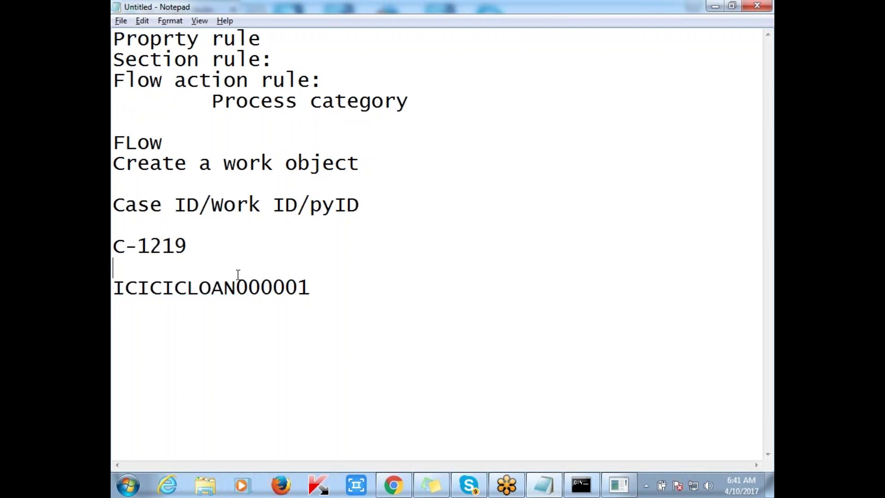
key("Left")
key("shift+Left")
key("shift+Left")
left_click_drag(321, 288, 116, 231)
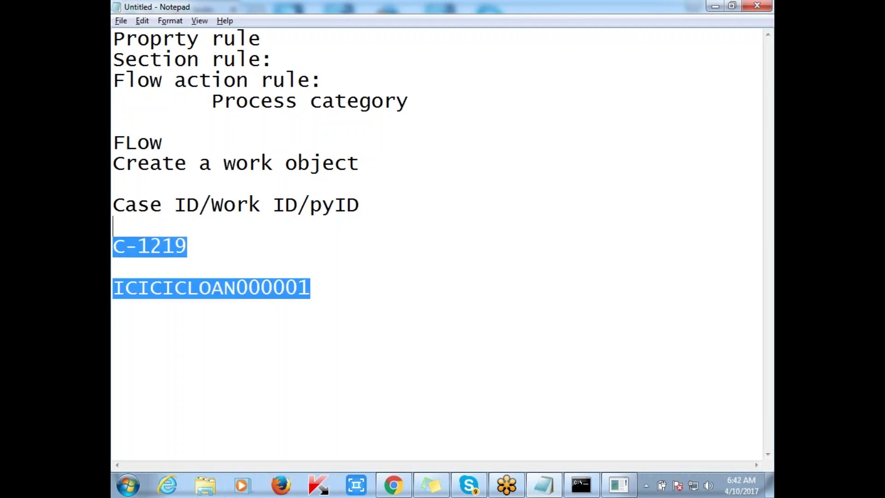
key("Delete")
type("C")
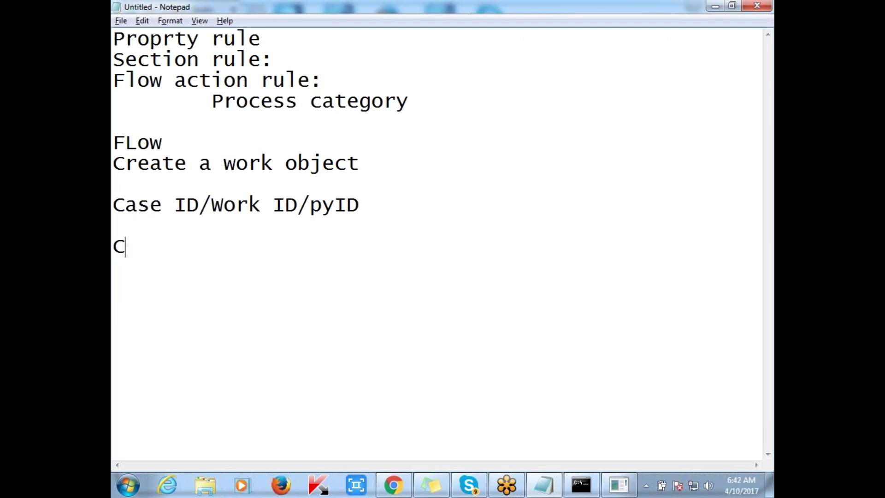
type("lipb")
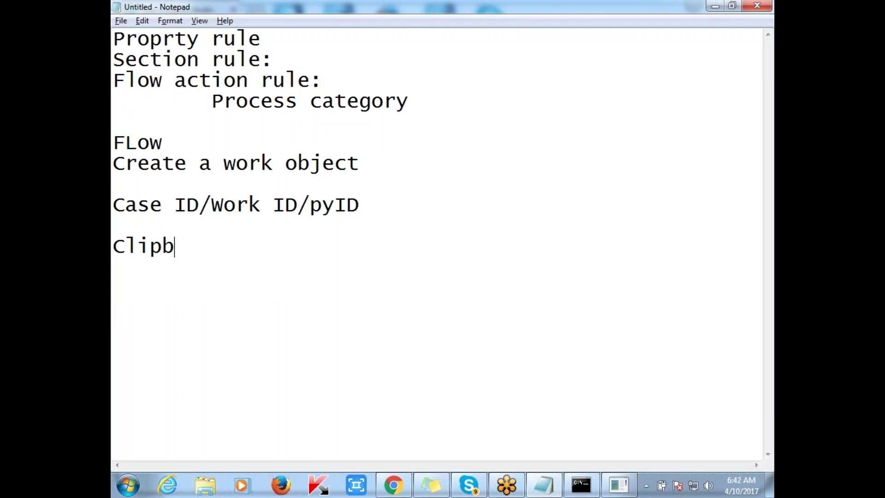
type("oard:")
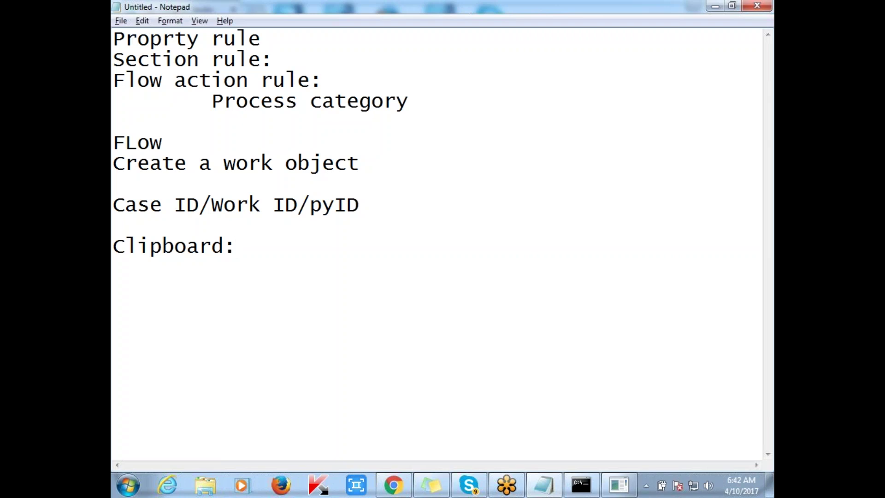
key("alt+Tab")
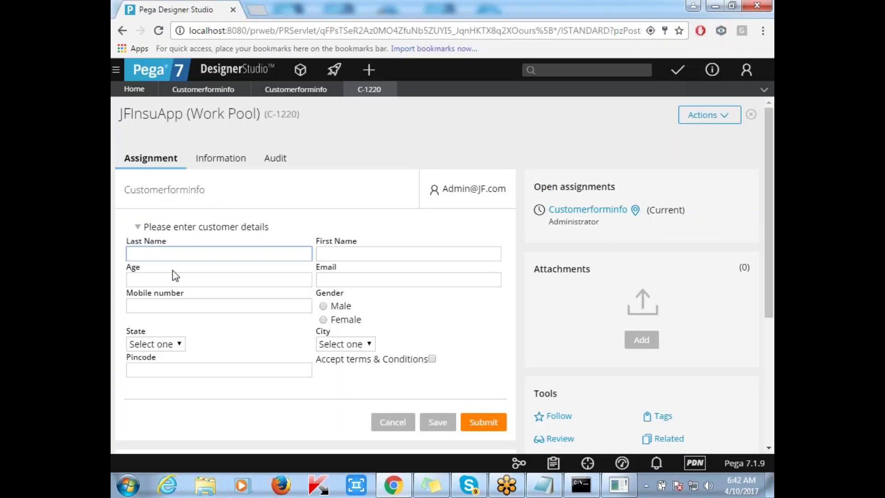